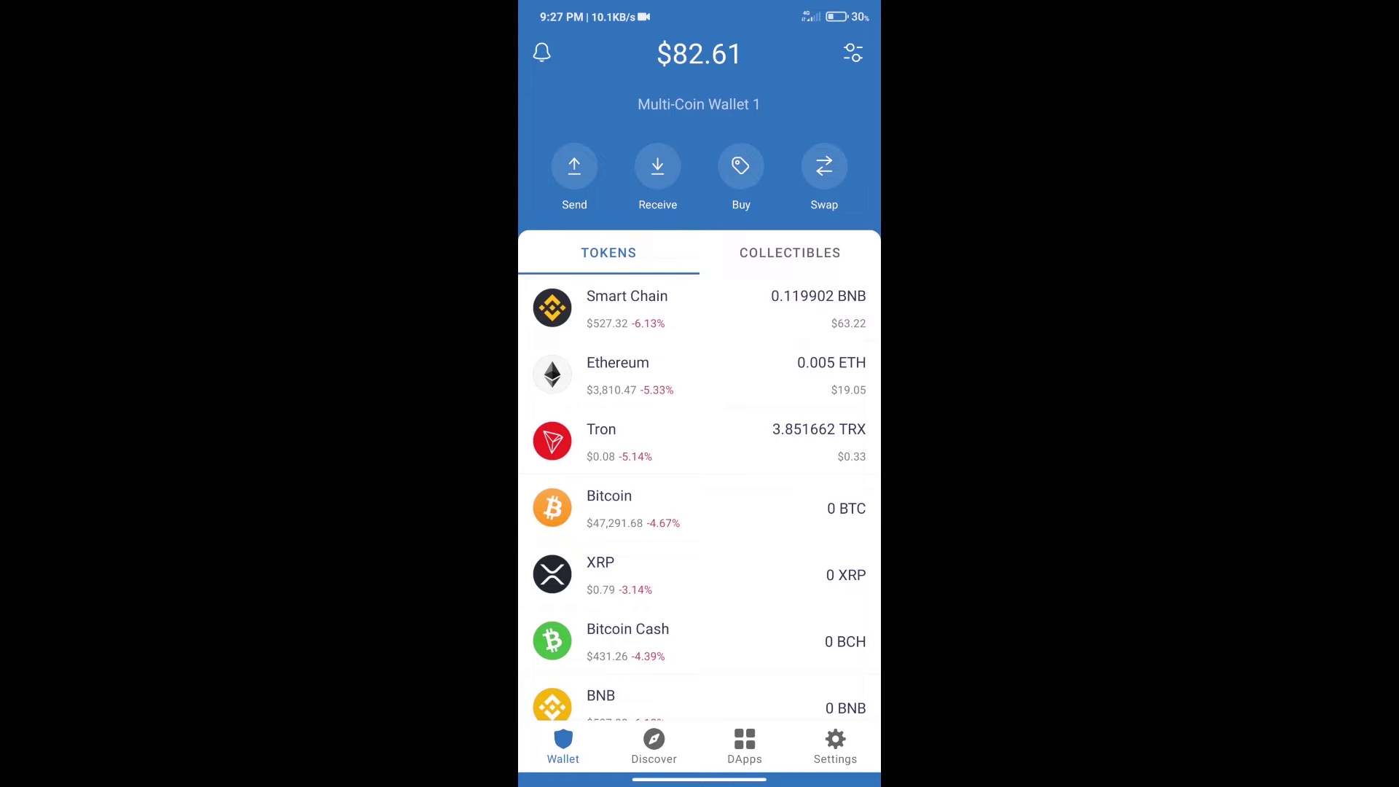
- Open the Buy coin list from the wallet home screen
left_click(740, 167)
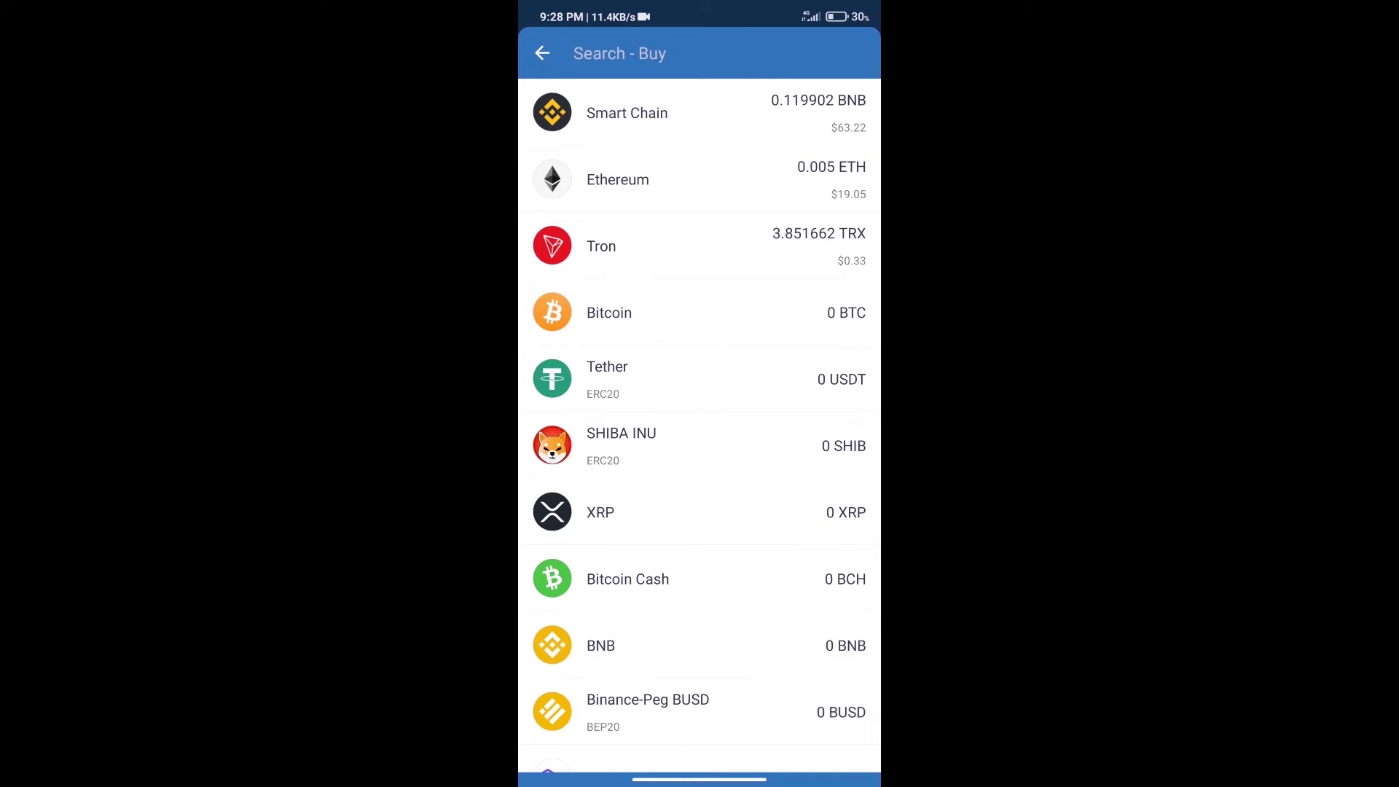
type("bn")
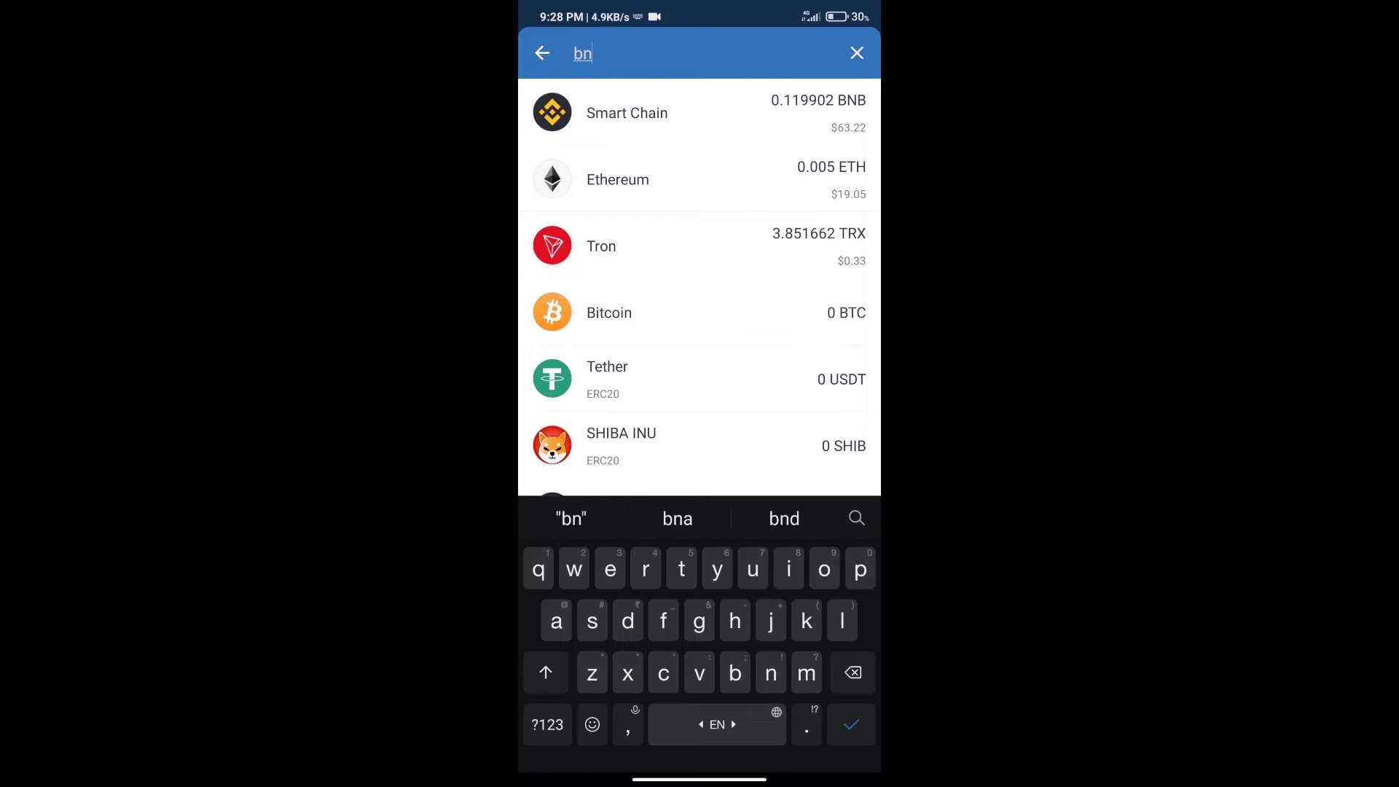
type("b")
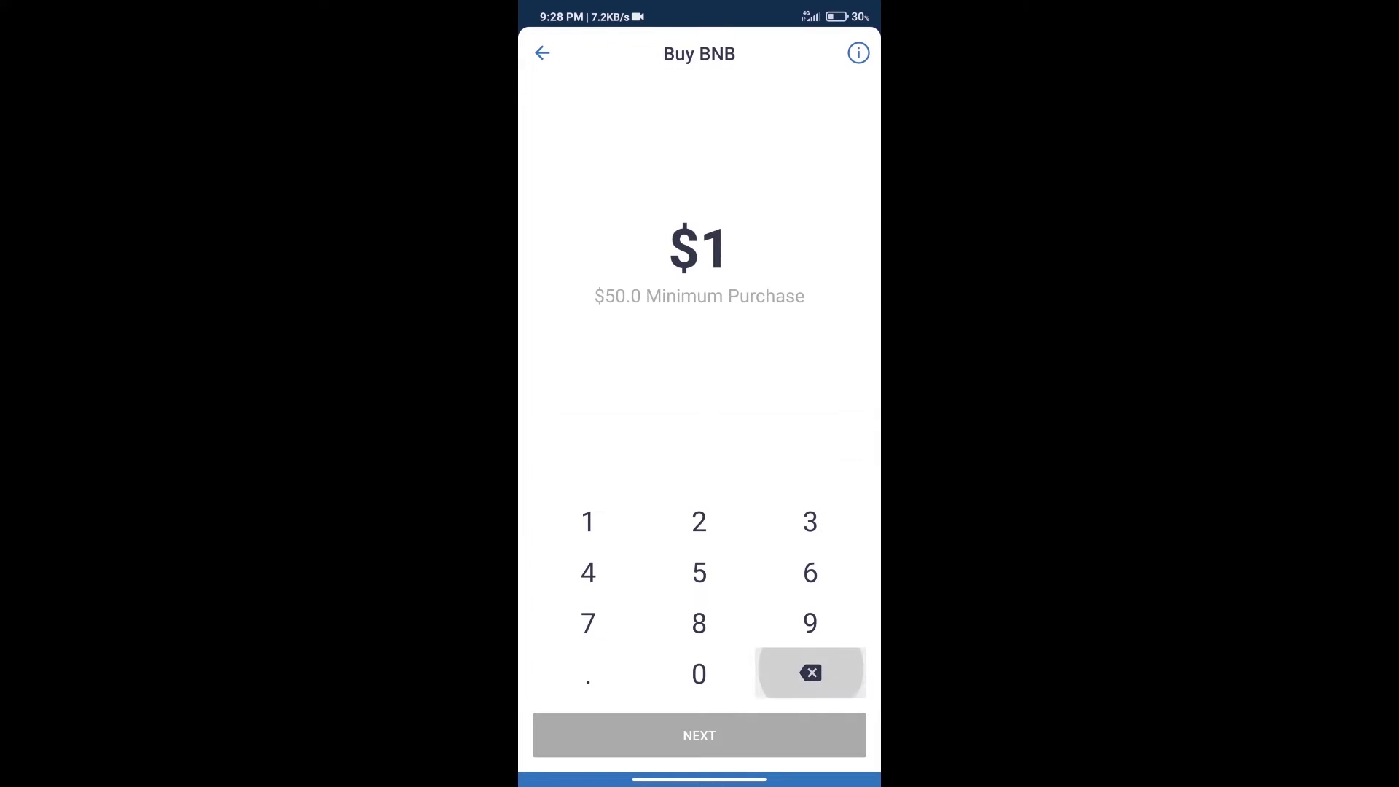
- Enter a $50 BNB purchase amount, then back out to the token list
left_click(698, 572)
left_click(699, 674)
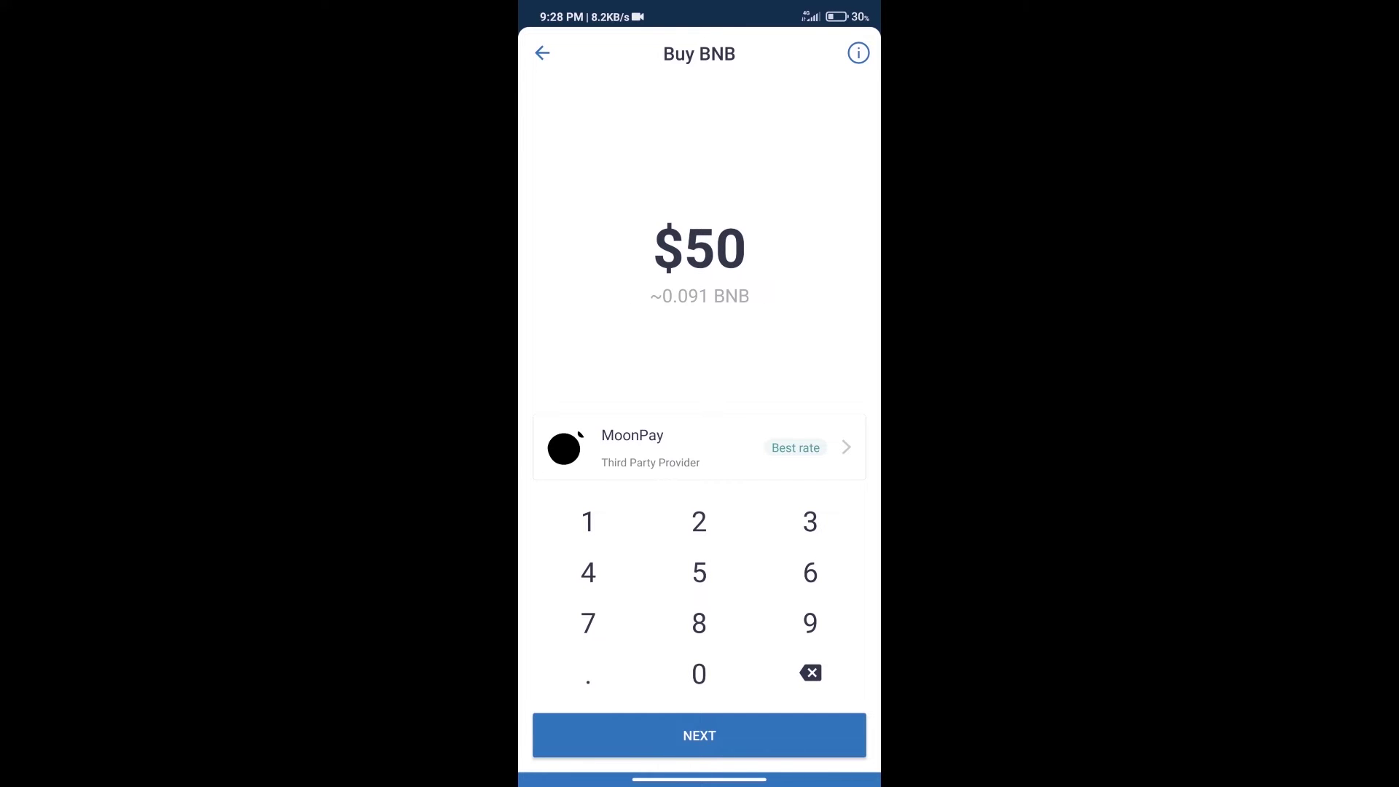
left_click_drag(879, 438, 831, 437)
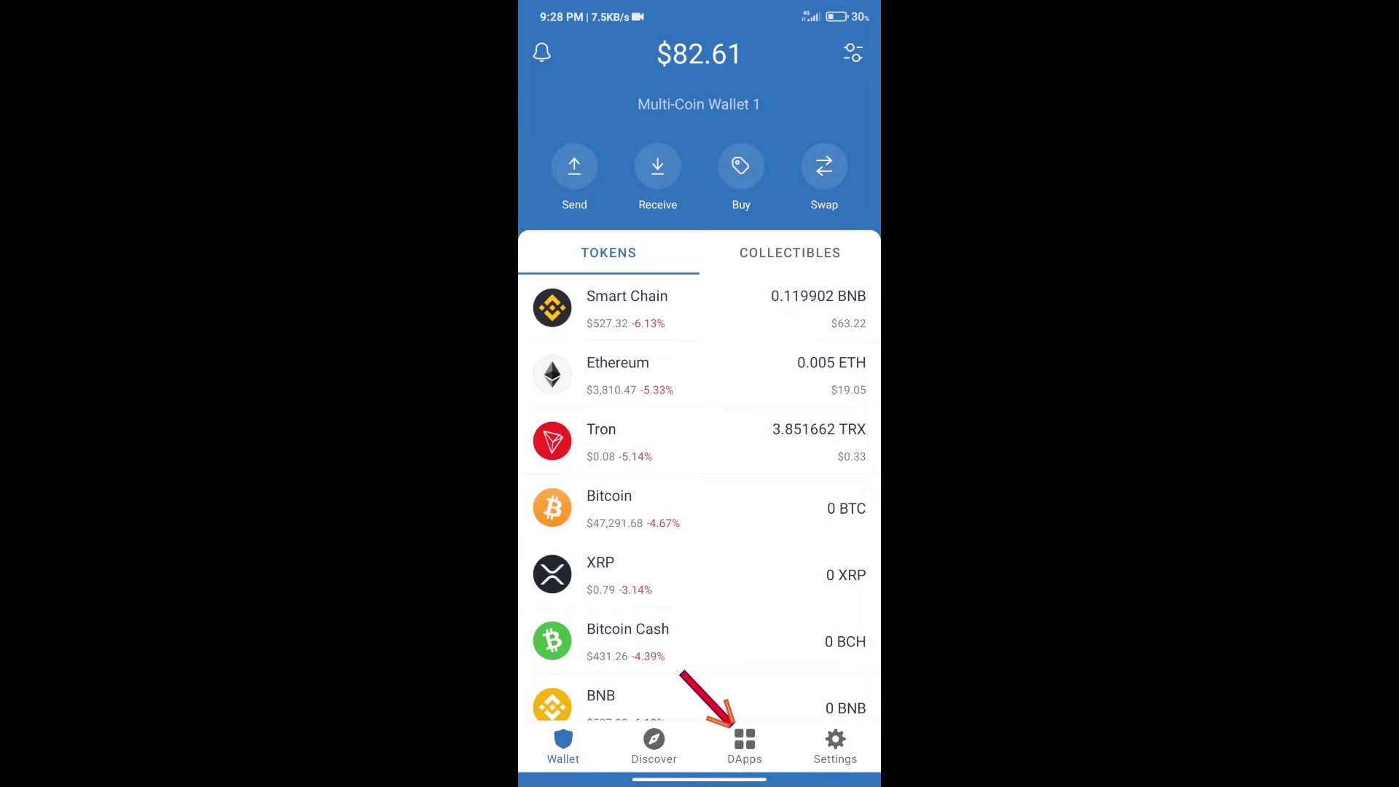
- Open PancakeSwap in the DApp browser and bring up its wallet-connection options
left_click(744, 747)
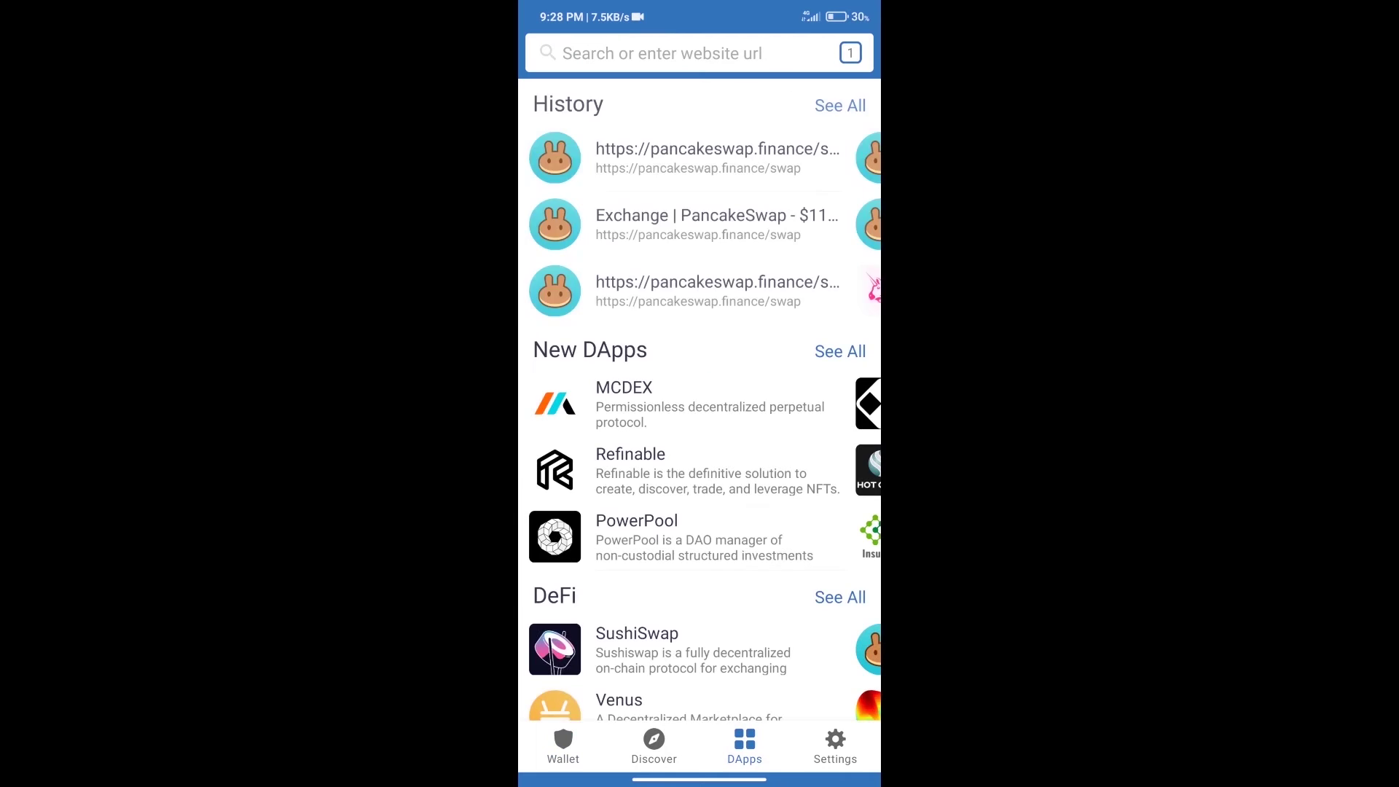
scroll(699, 438, "down", 5)
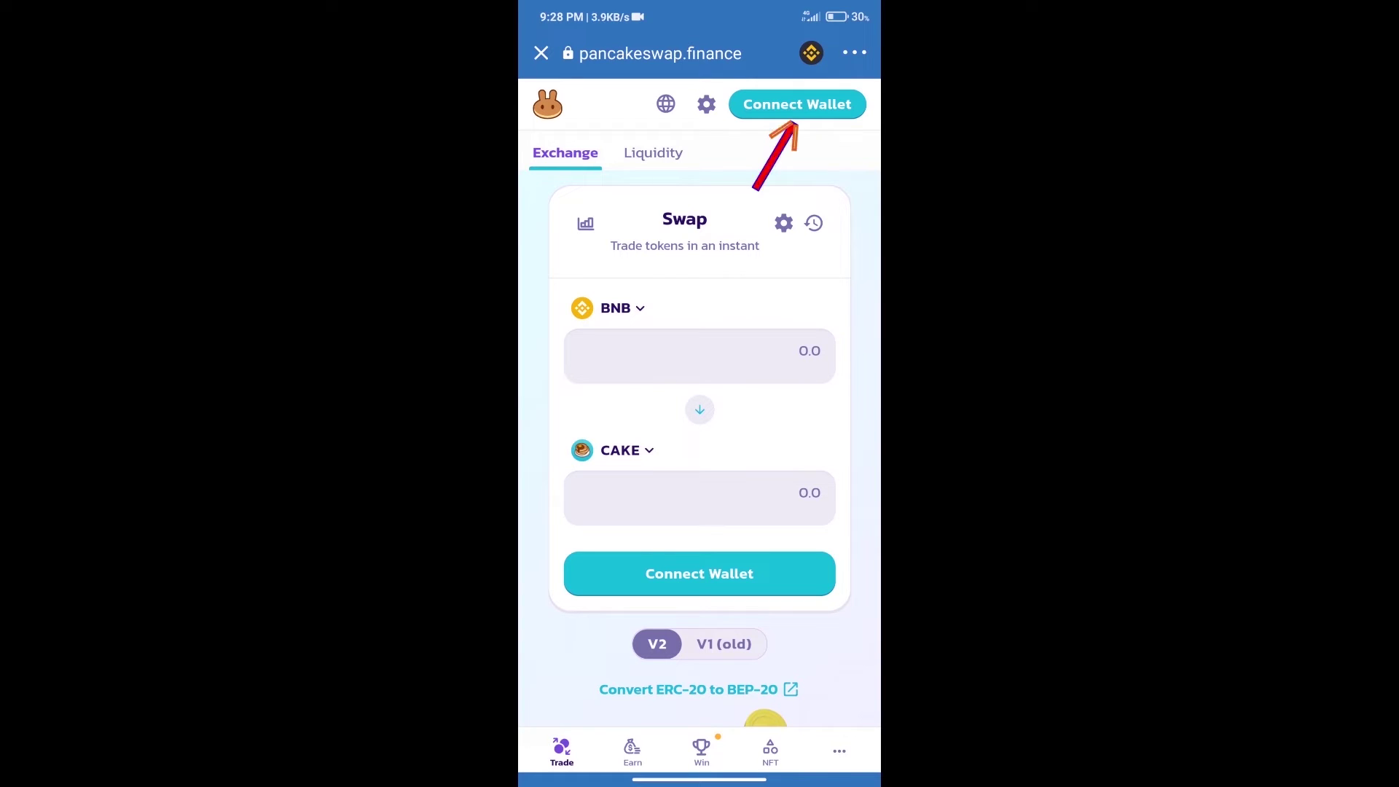
left_click(798, 104)
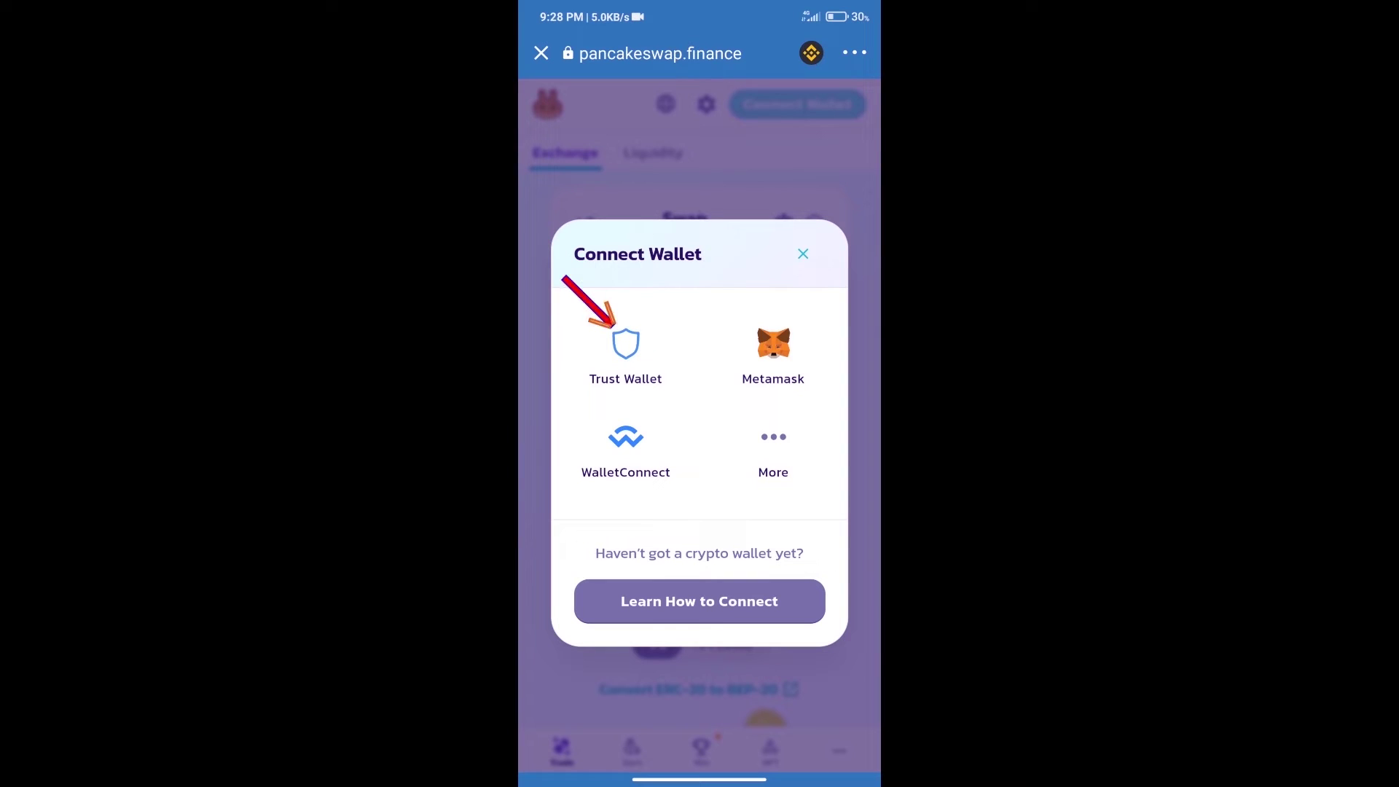
- Connect Trust Wallet to PancakeSwap and switch to the CoinMarketCap JIMNGAME page
left_click(625, 344)
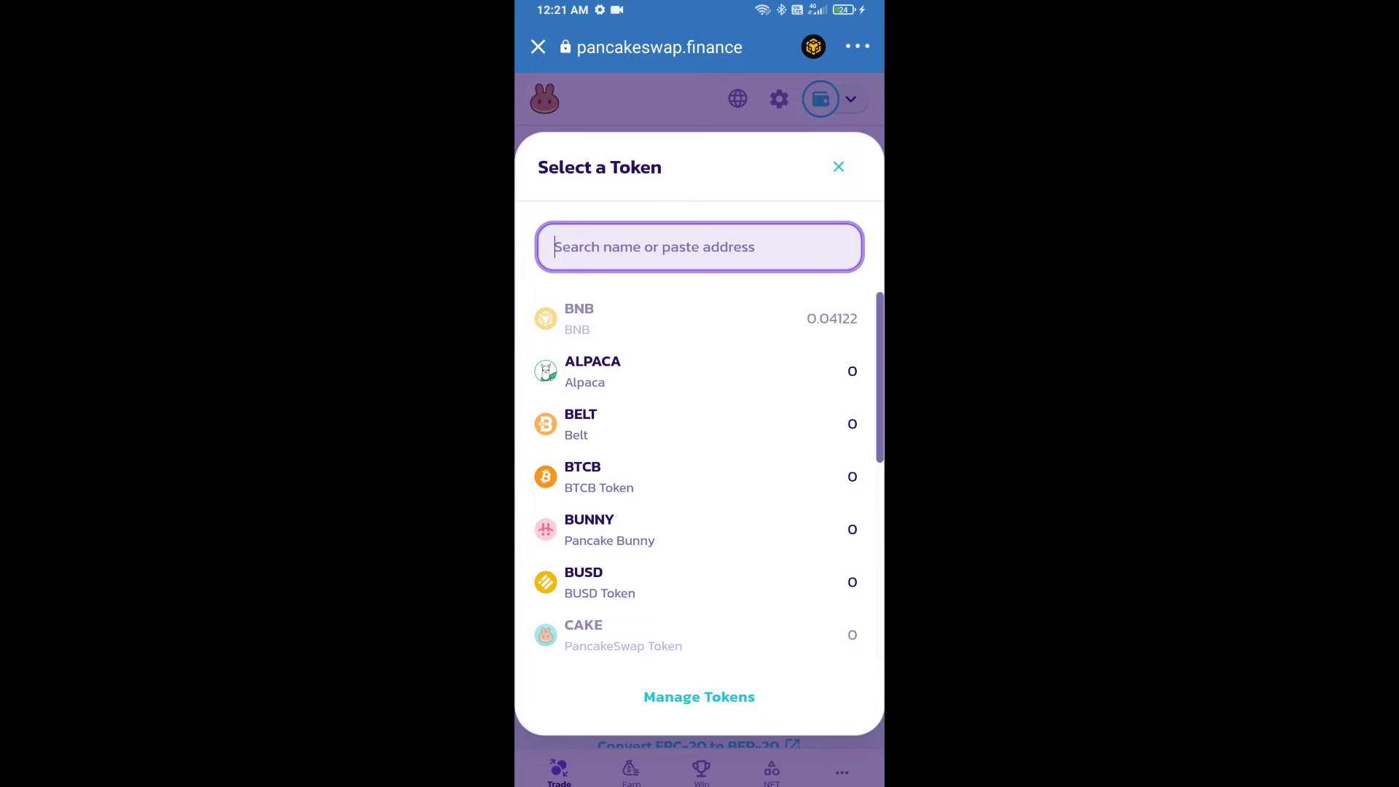
left_click_drag(700, 781, 701, 547)
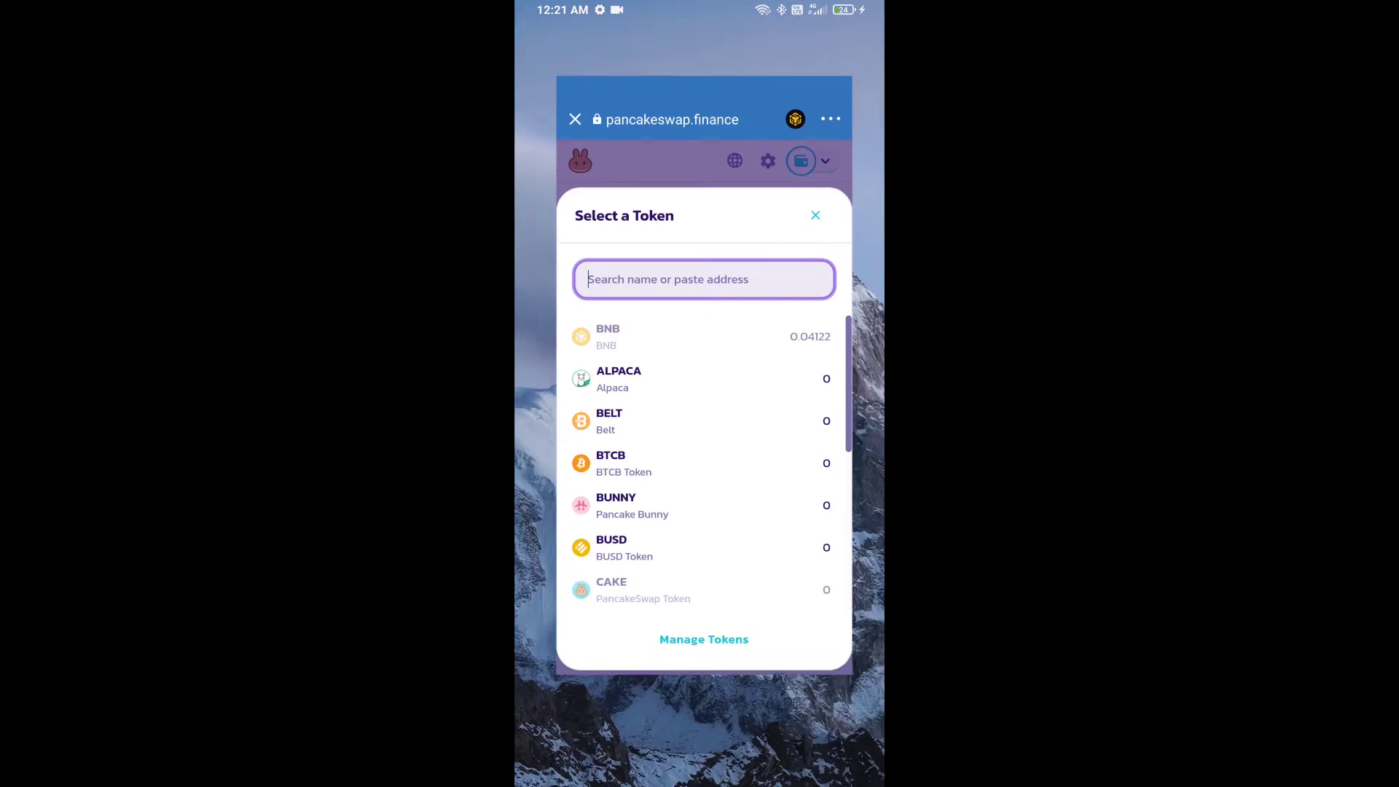
left_click(793, 481)
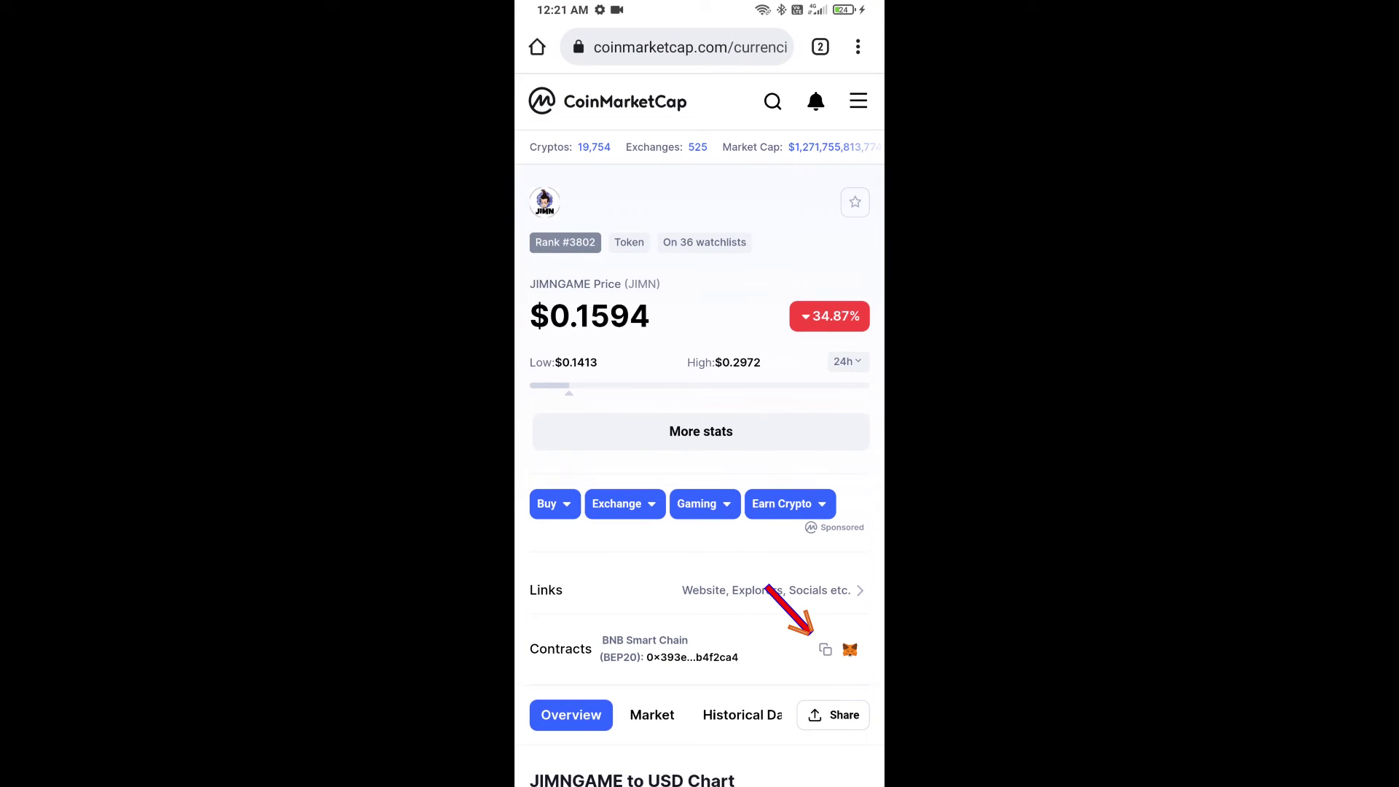
- Copy JIMN's BNB Smart Chain contract address and return to PancakeSwap's token search
left_click(825, 649)
left_click_drag(700, 781, 700, 548)
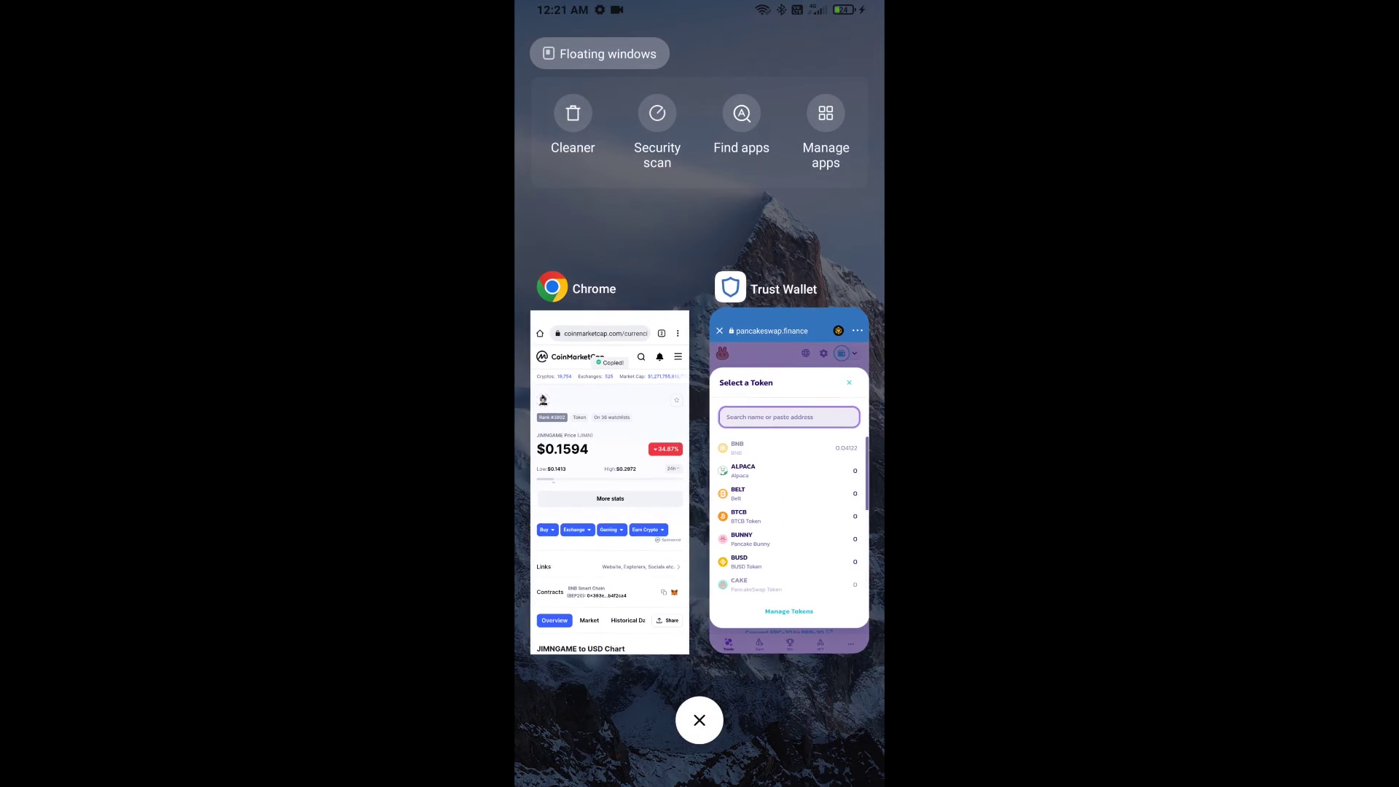
left_click(789, 492)
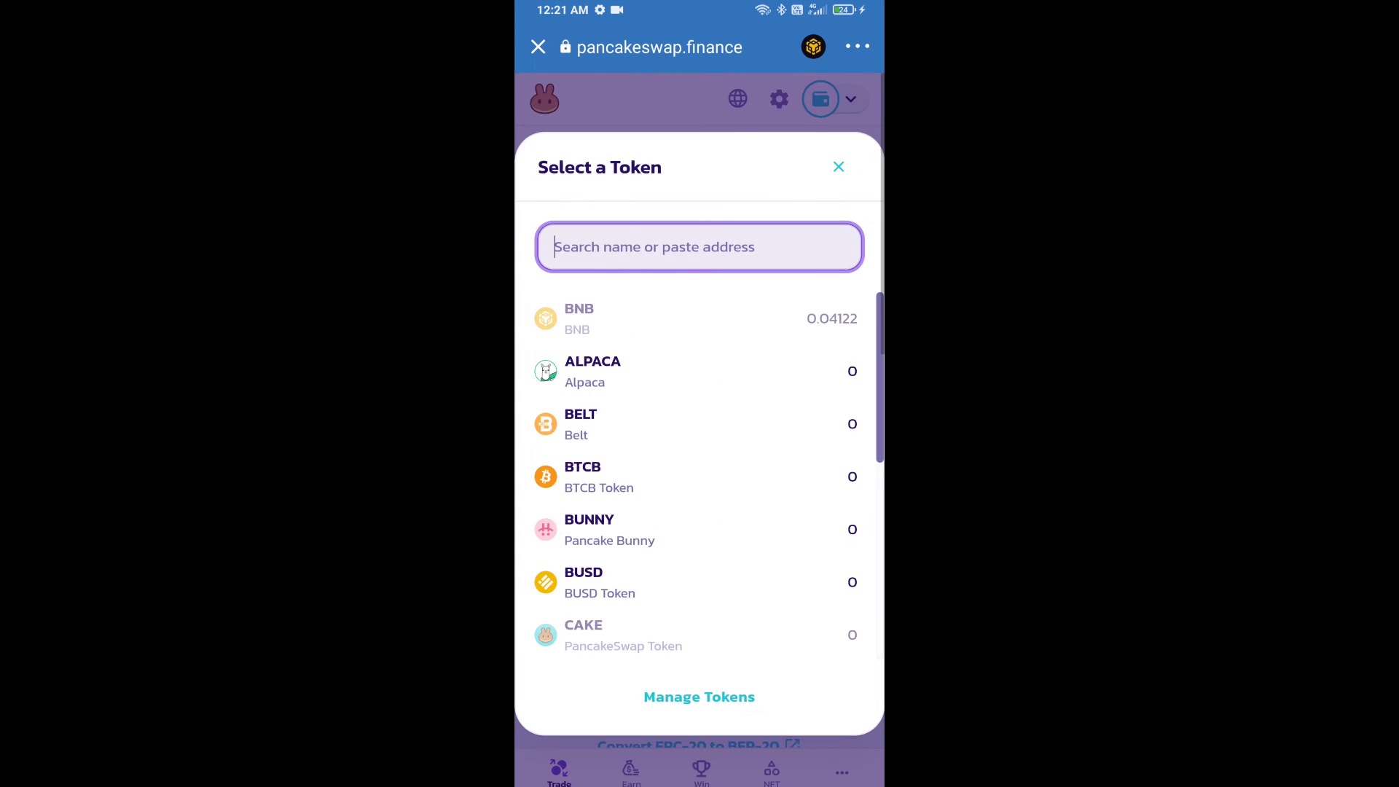
left_click(613, 247)
- Paste the JIMN contract address and import the token, accepting the risk warning
left_click(562, 204)
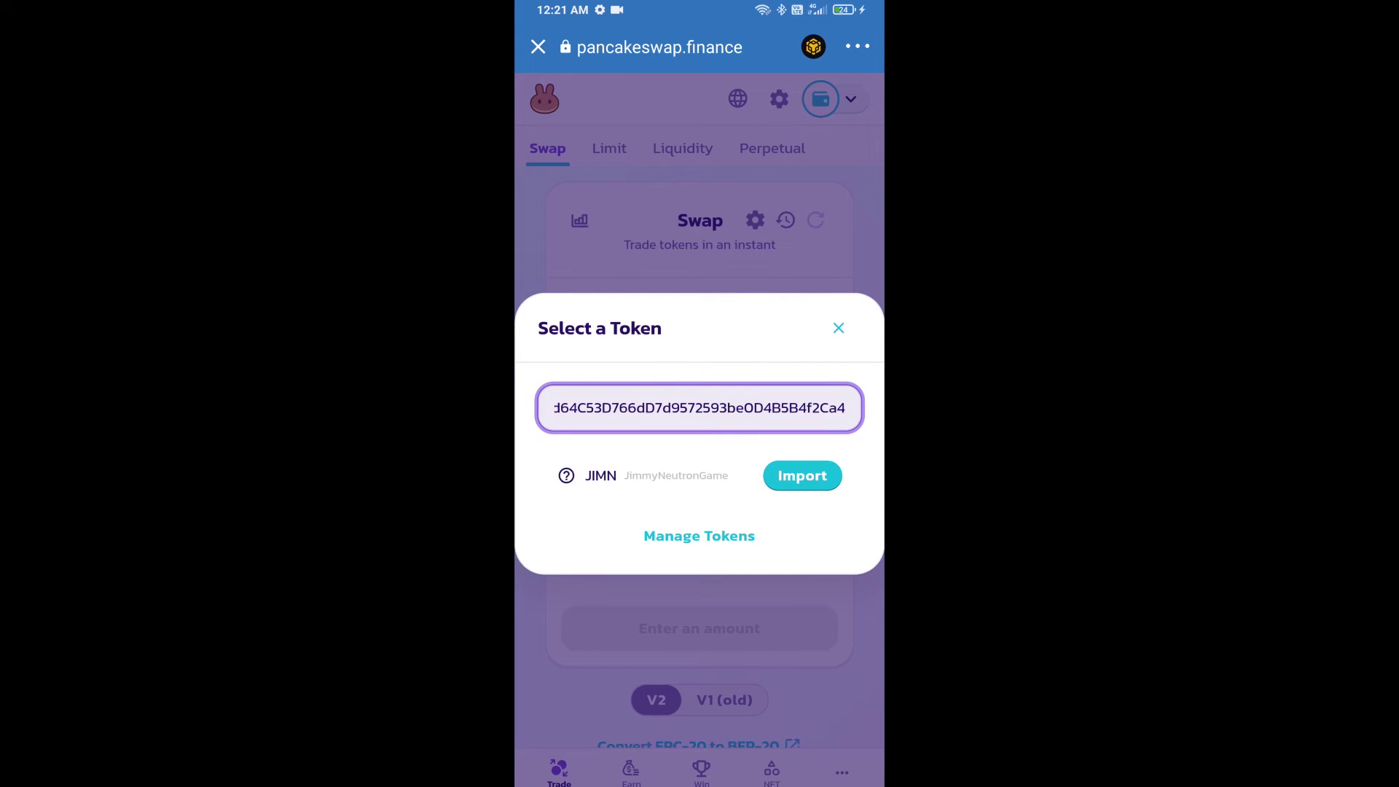
left_click(803, 476)
left_click(553, 634)
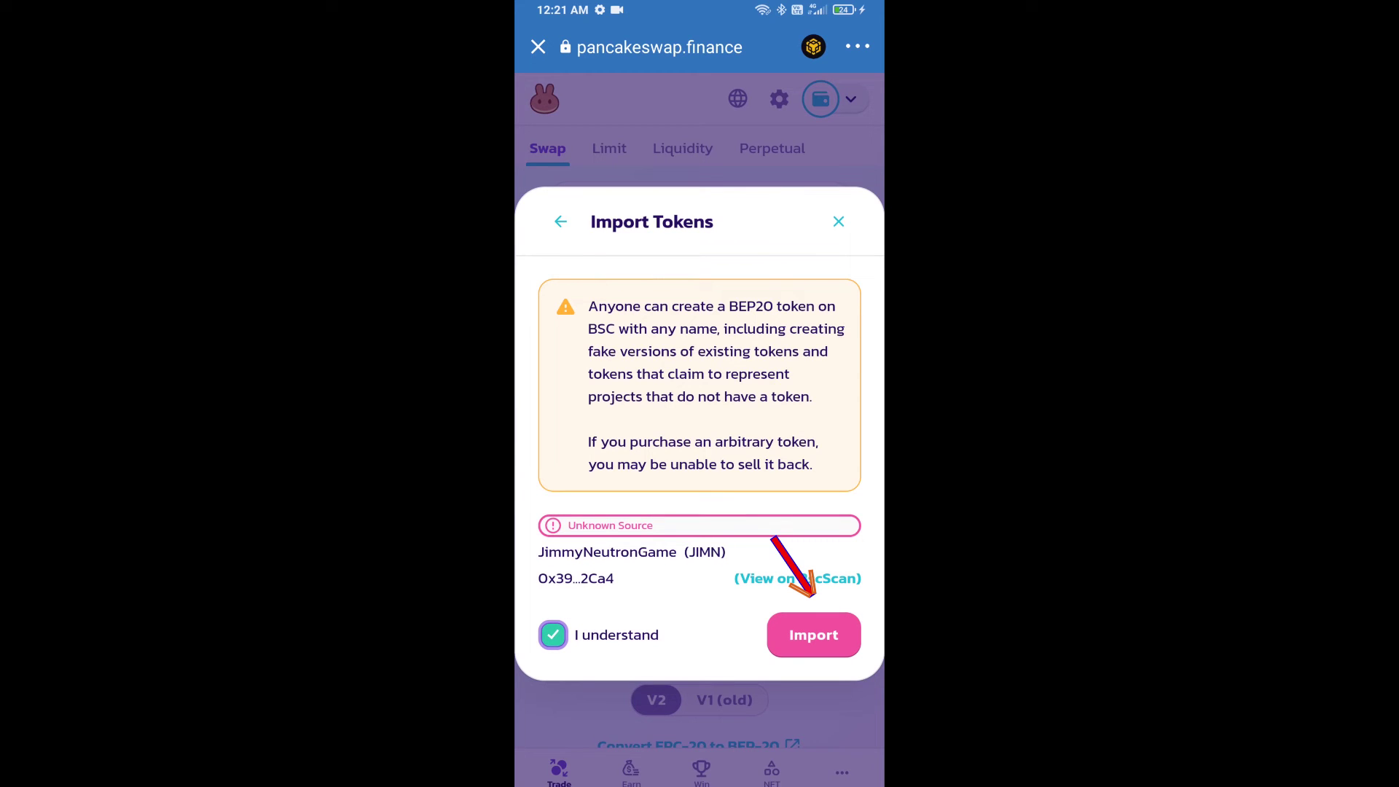
left_click(813, 634)
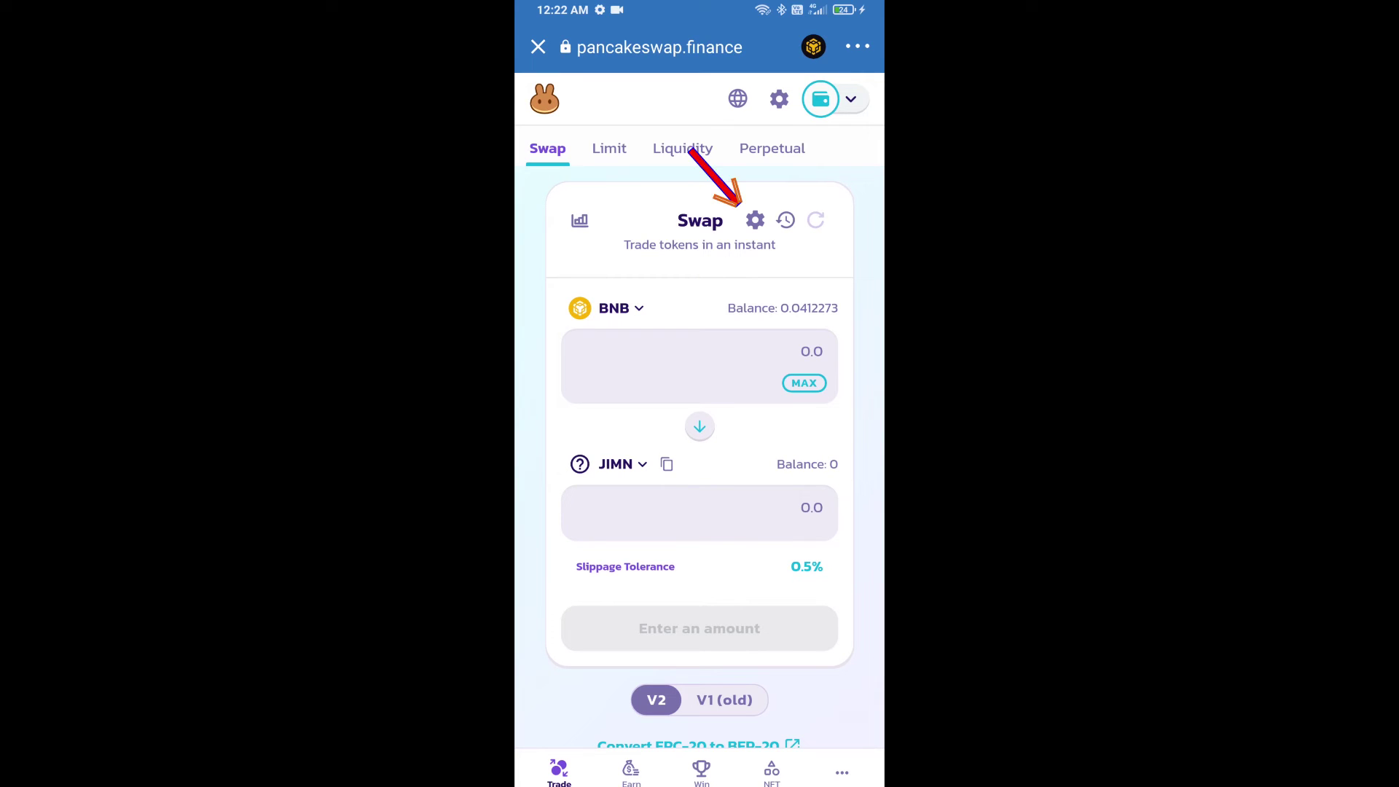
- Set custom slippage to 1% and enter 0.005 JIMN as the receive amount
left_click(756, 220)
left_click(772, 602)
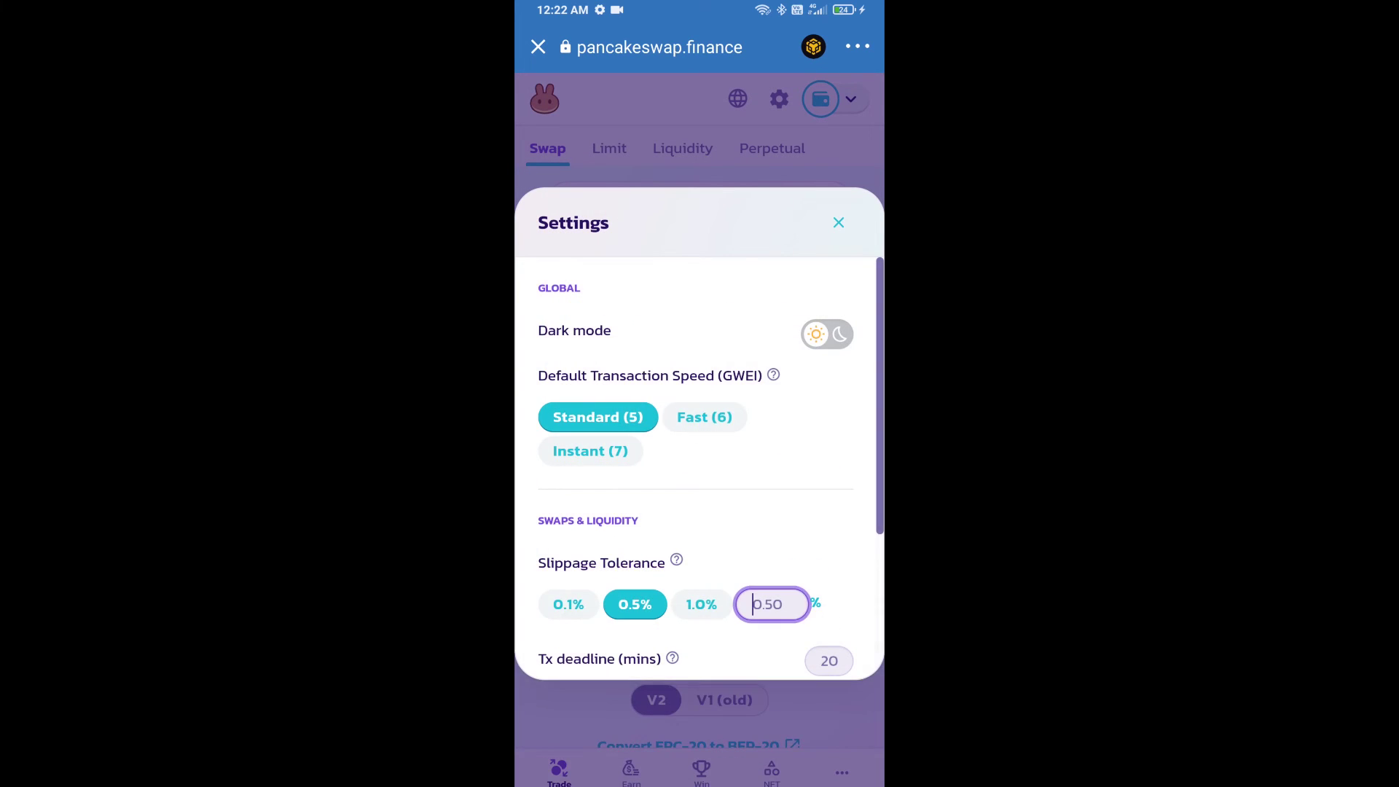
type("1")
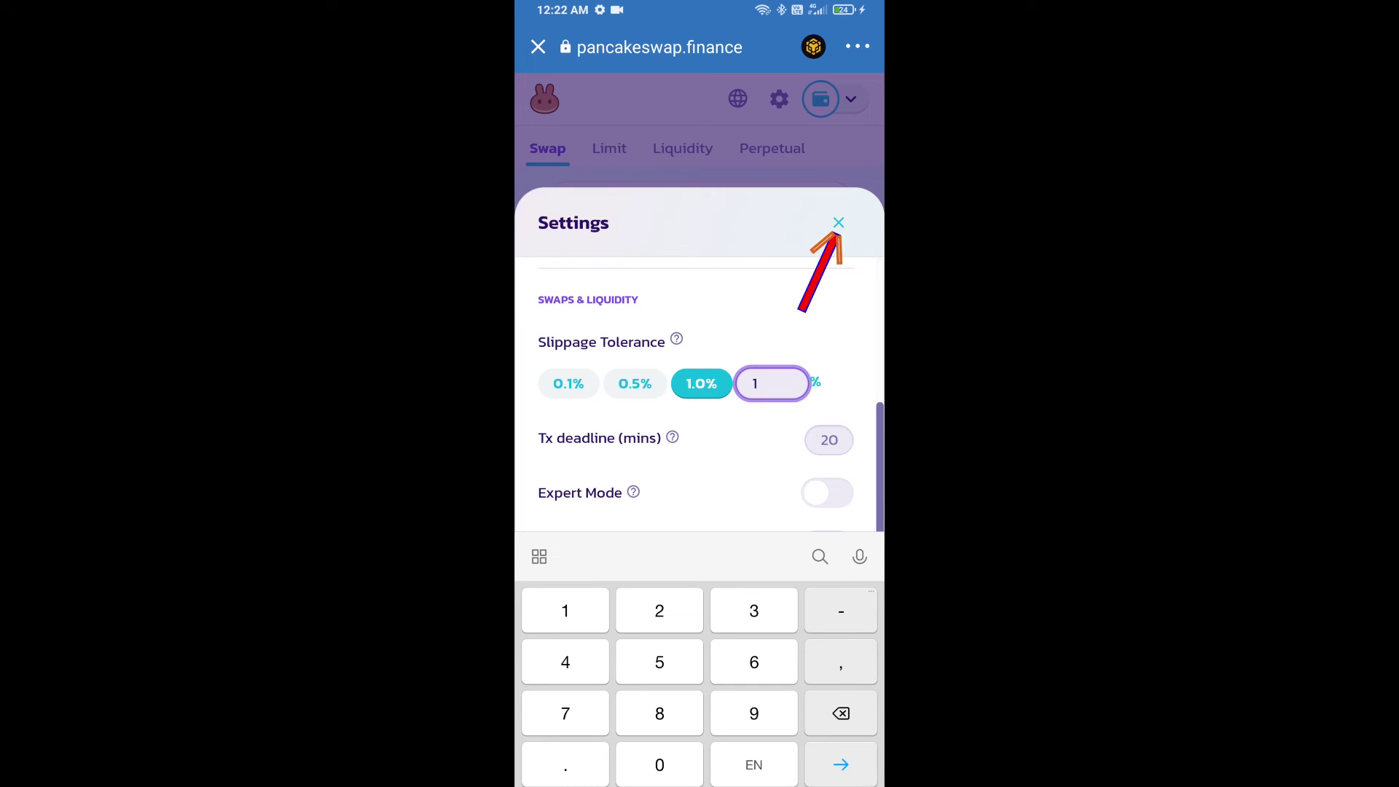
left_click(839, 222)
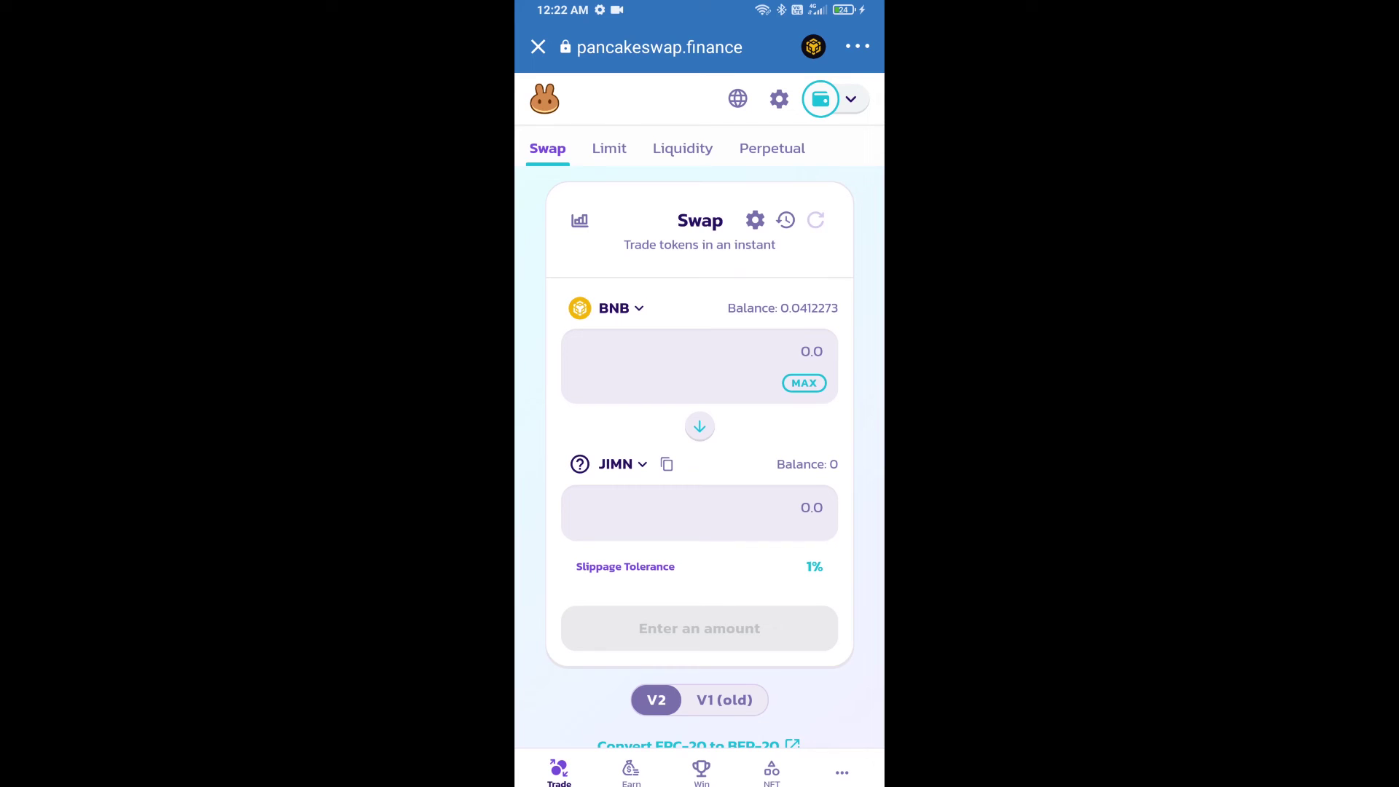
left_click(700, 510)
type("0.0")
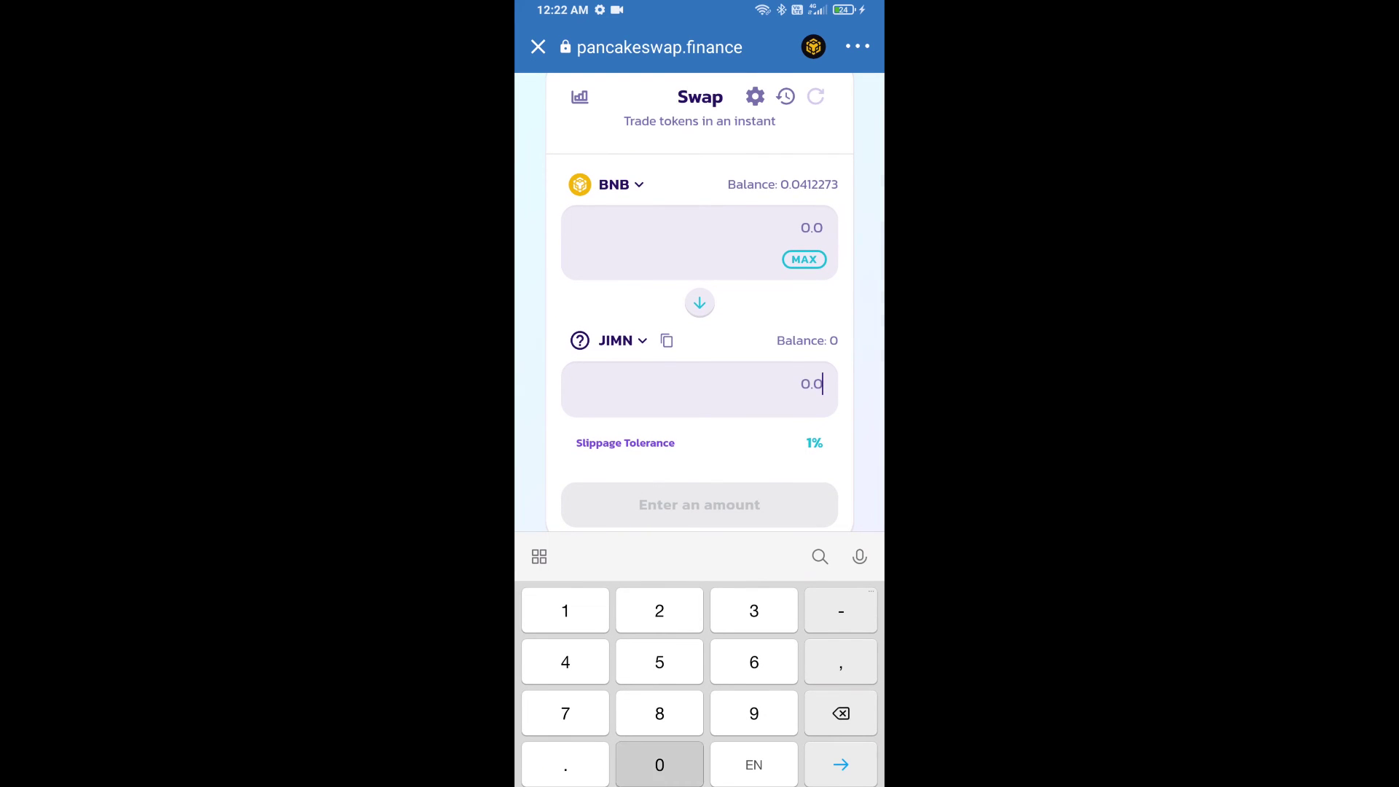
type("05")
scroll(700, 295, "down", 1)
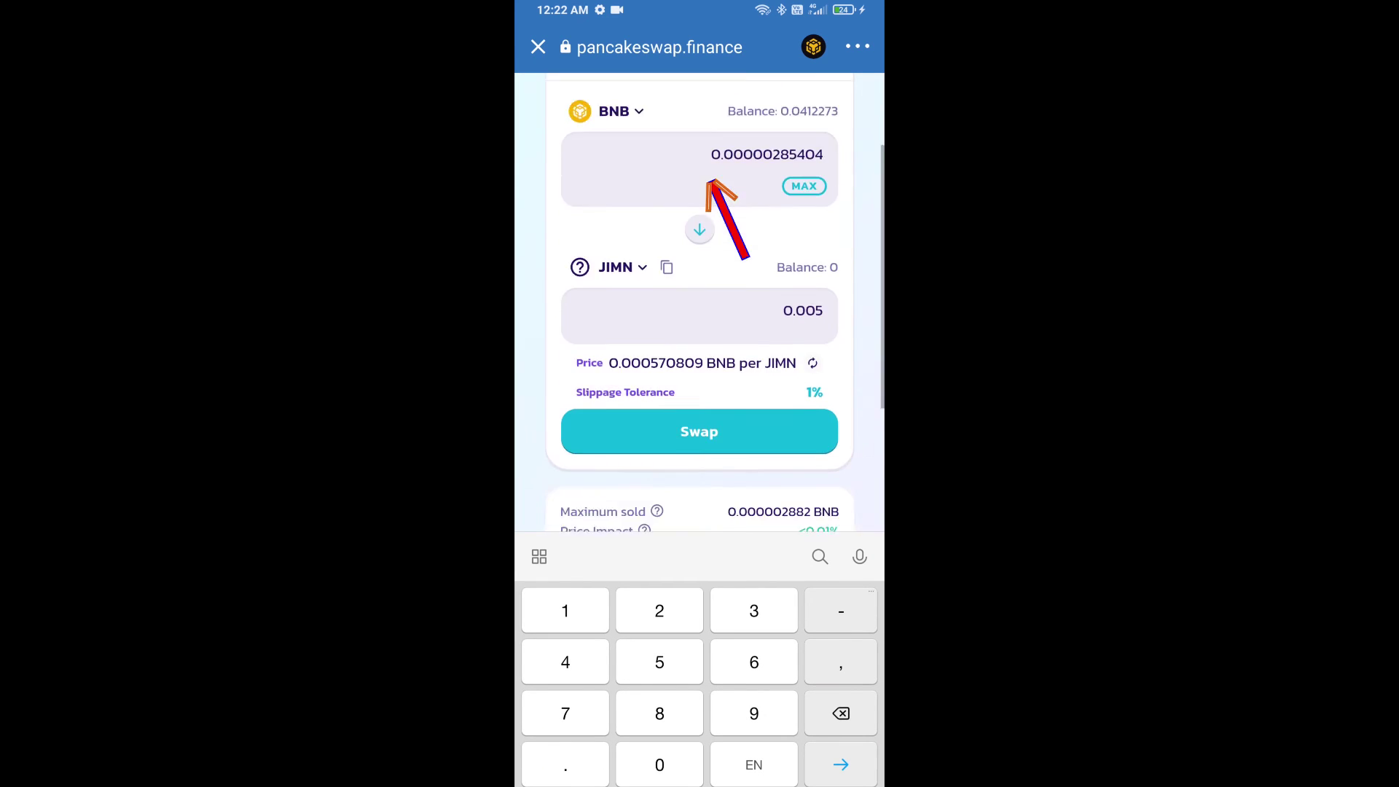
scroll(700, 296, "down", 3)
- Review the BNB-to-JIMN swap summary for confirmation
left_click(699, 159)
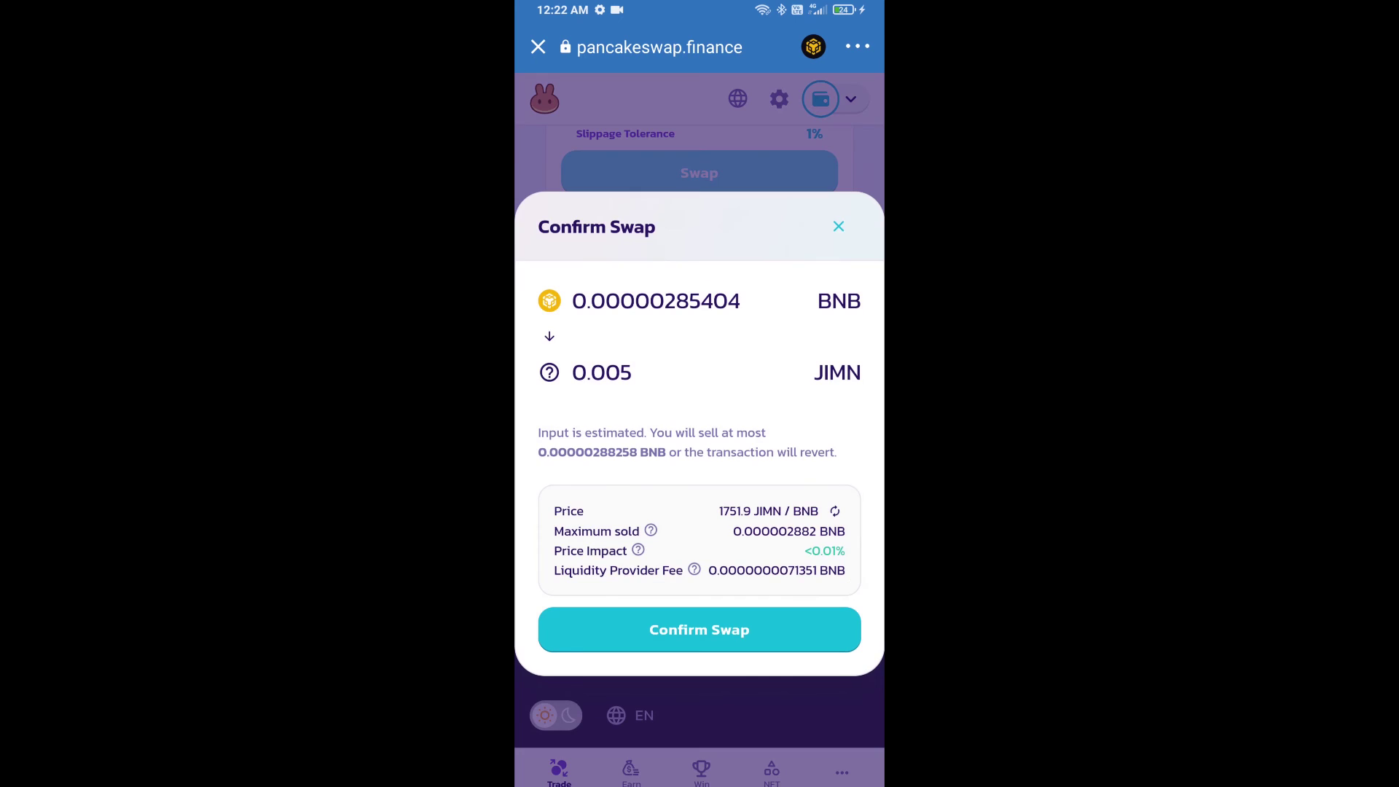